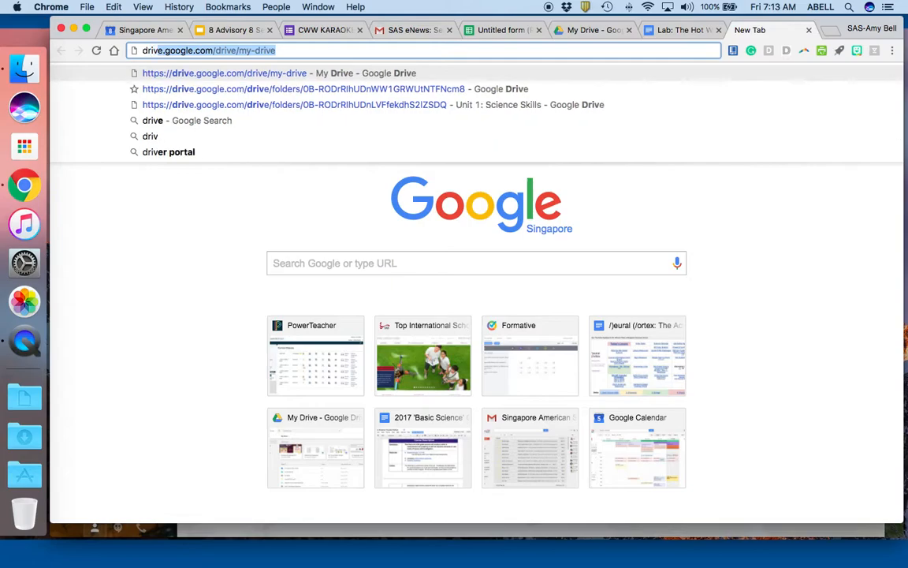
# - Open My Drive in Google Drive and create a new blank Google Docs document
pyautogui.press('Return')
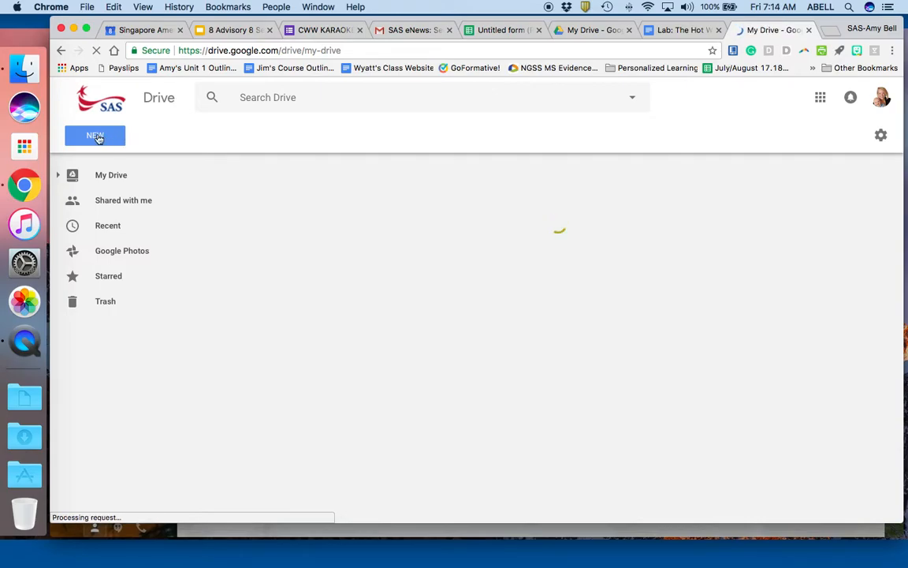
pyautogui.click(95, 137)
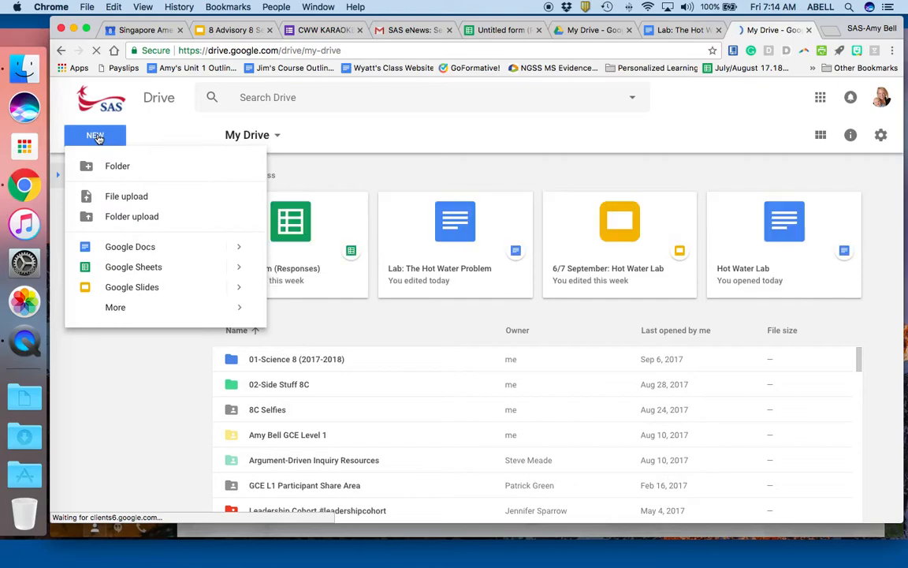
pyautogui.click(119, 254)
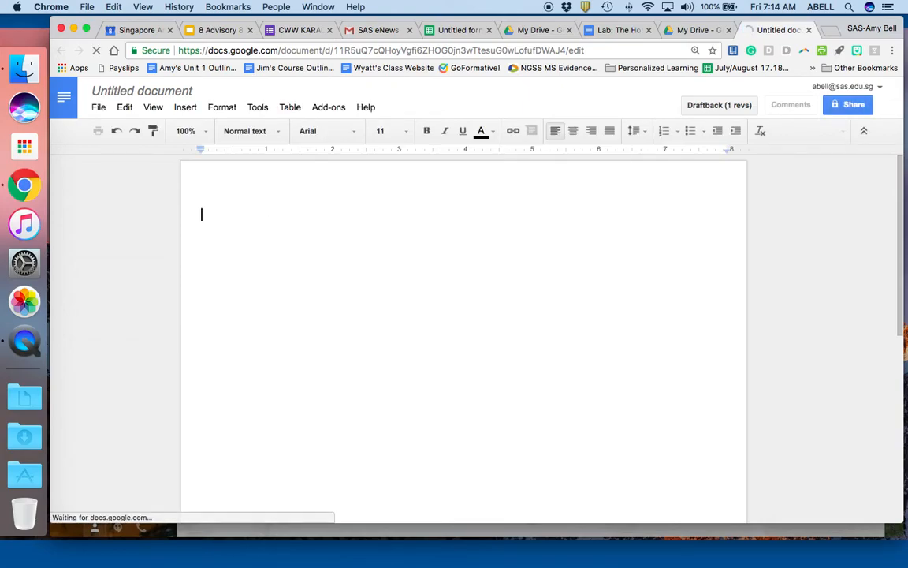
# - Insert a 4 x 4 table into the blank document
pyautogui.click(291, 108)
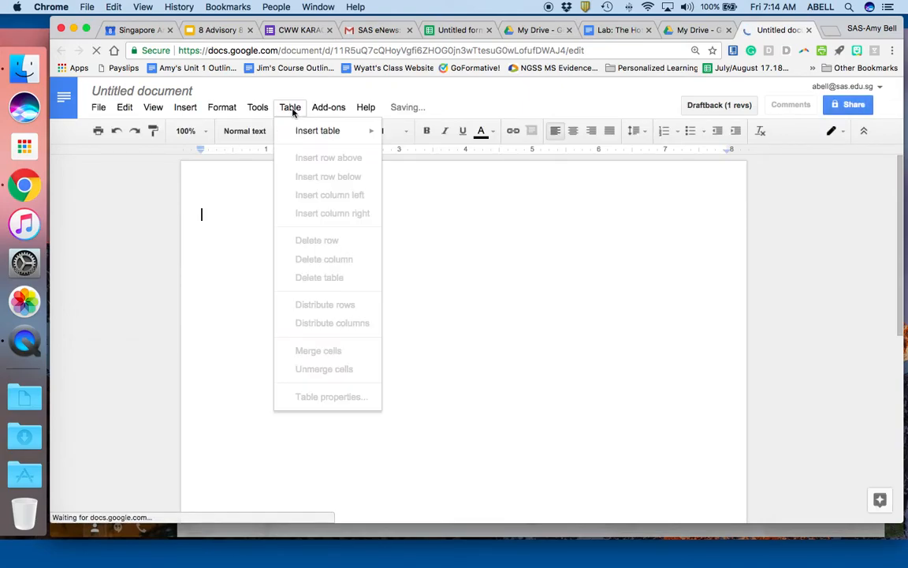
pyautogui.moveTo(300, 134)
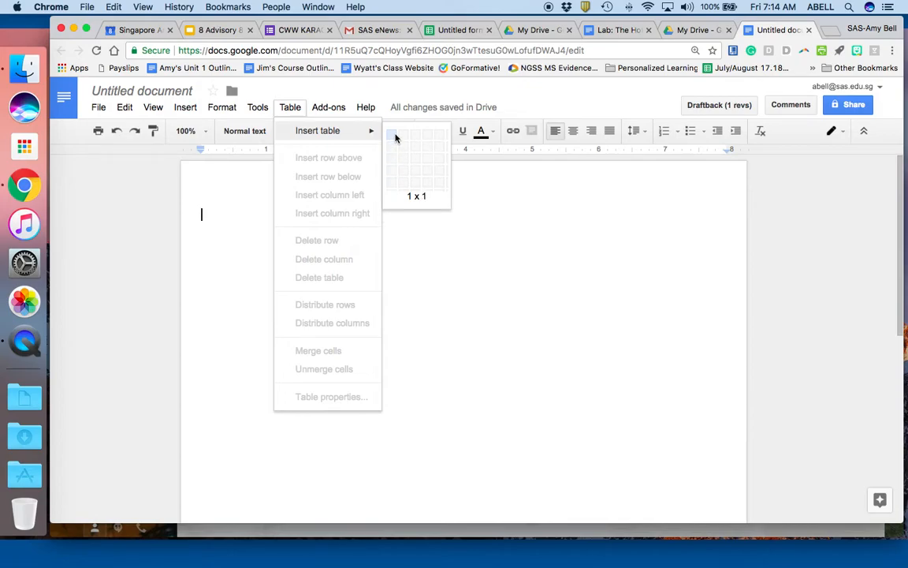
pyautogui.click(431, 175)
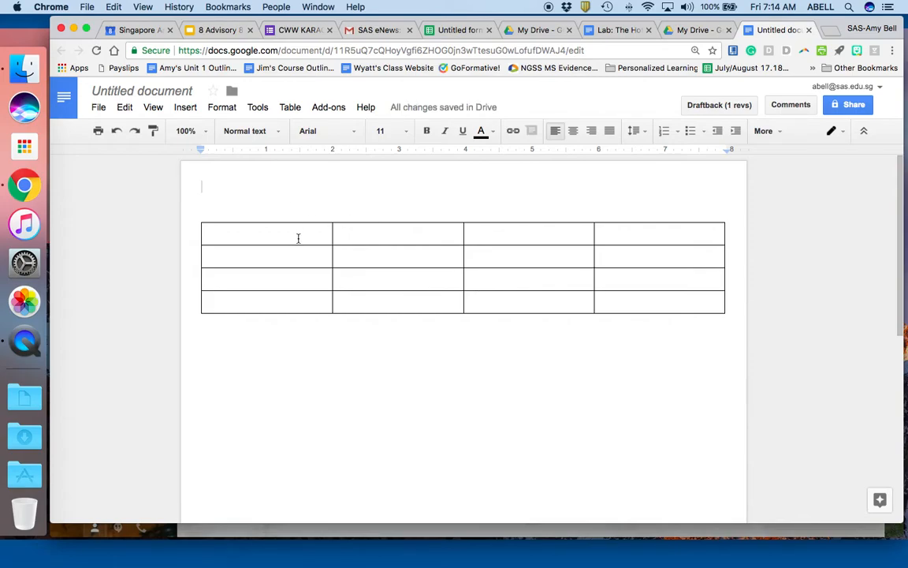
# - Fill the table's first column with "Height of Plant Growth", "Trial 1", "Trial 2" and "Trial 3"
pyautogui.click(259, 239)
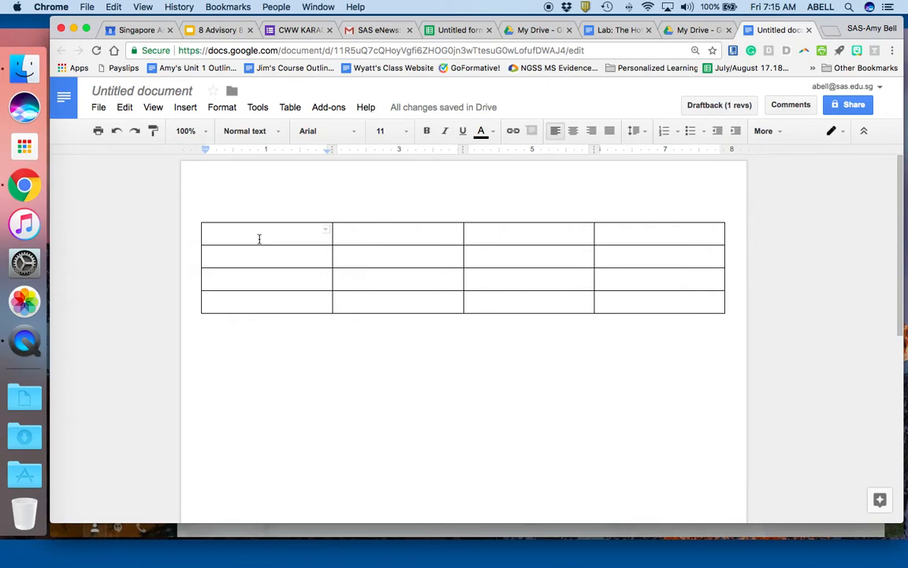
pyautogui.write('Height')
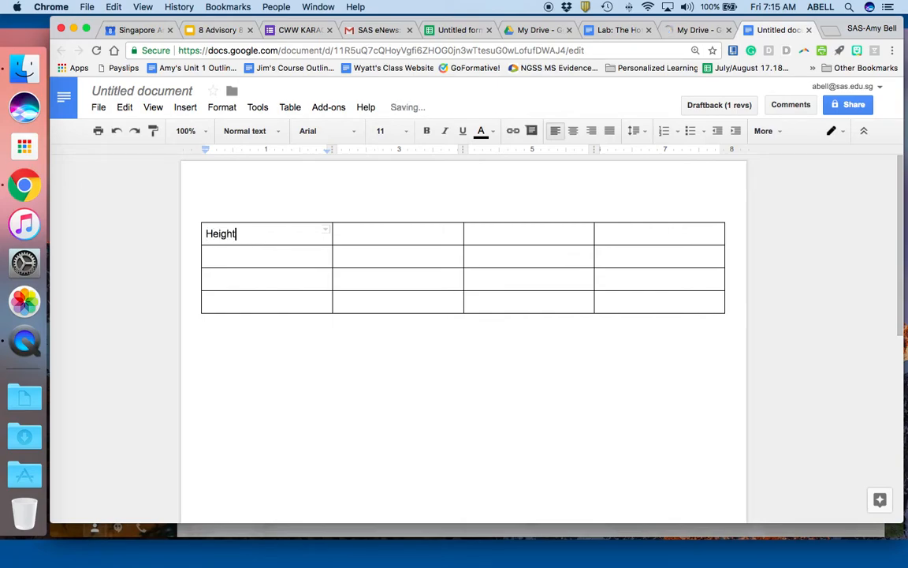
pyautogui.write(' of Plant Growth')
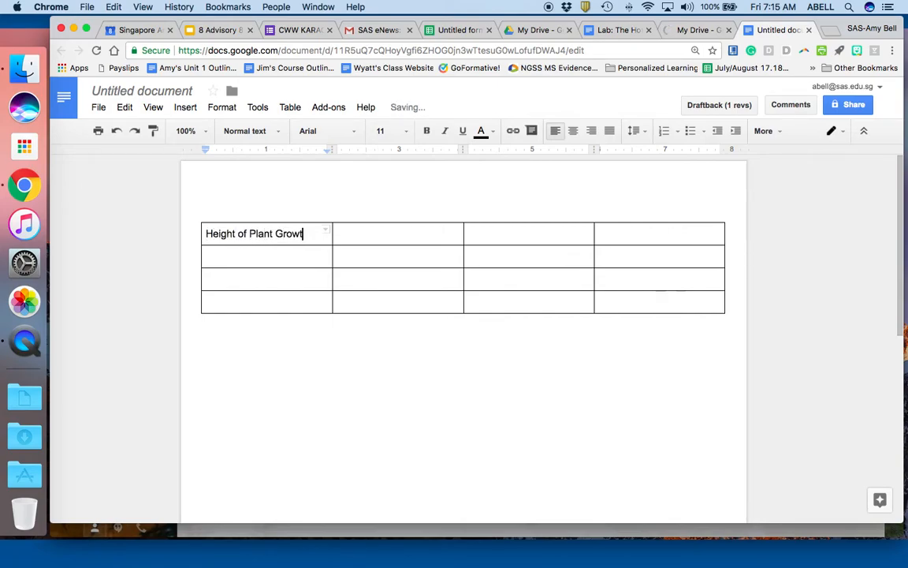
pyautogui.click(266, 258)
pyautogui.write('Trial 1')
pyautogui.click(255, 279)
pyautogui.write('Trial')
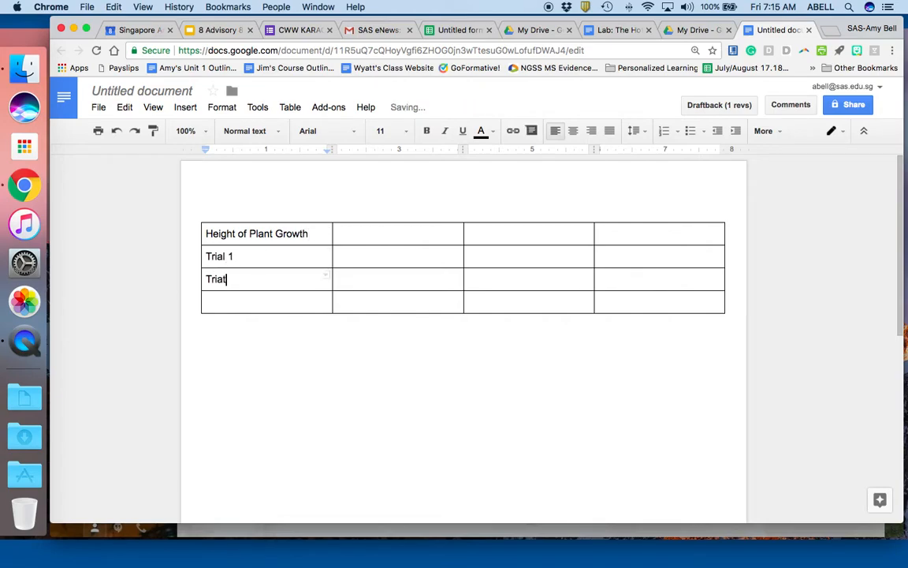
pyautogui.write(' 2')
pyautogui.click(249, 304)
pyautogui.write('Trial 3')
# - Complete the header row with "Poppy Plant", "Sunflower Plant" and "Marigold Plant" in the second, third and fourth columns
pyautogui.click(355, 237)
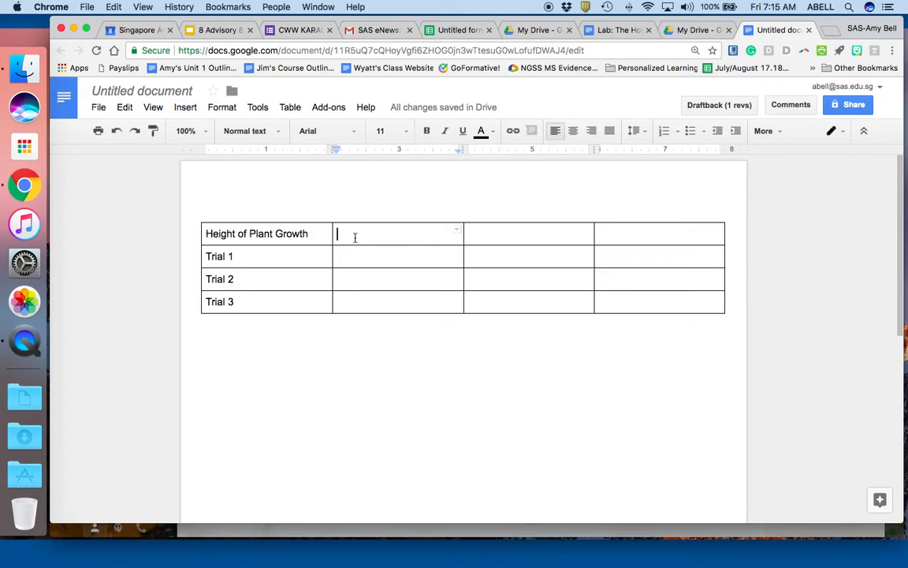
pyautogui.write('Poppy Plant')
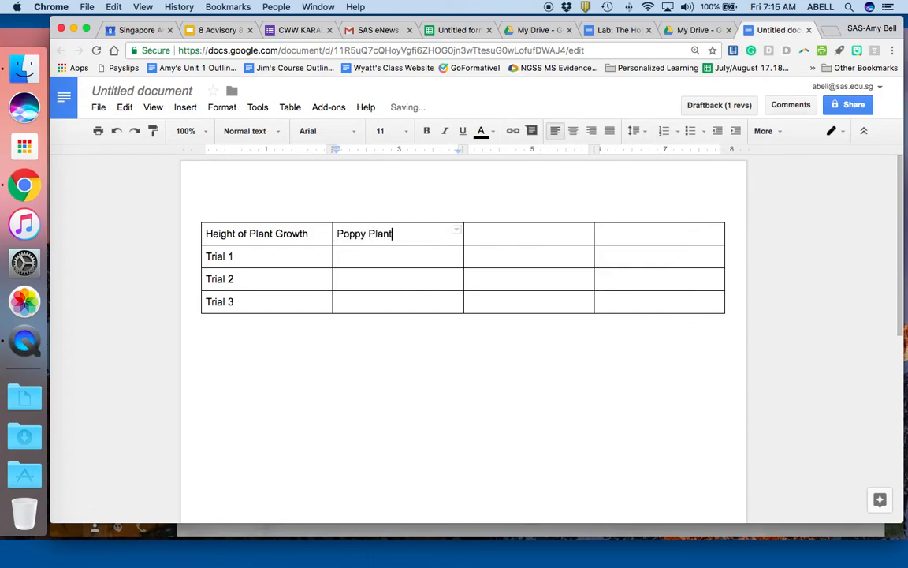
pyautogui.click(491, 230)
pyautogui.write('Sunfl')
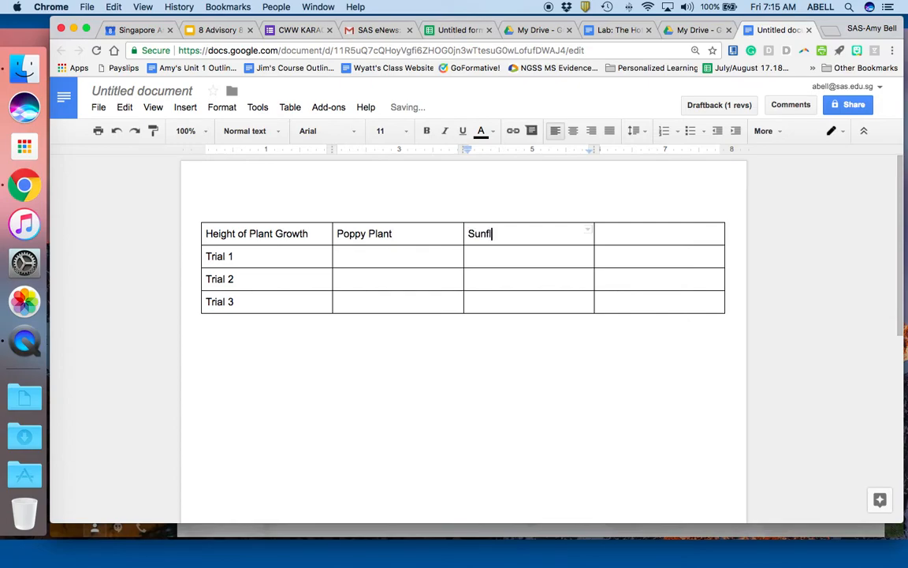
pyautogui.write('ower Plant')
pyautogui.click(611, 232)
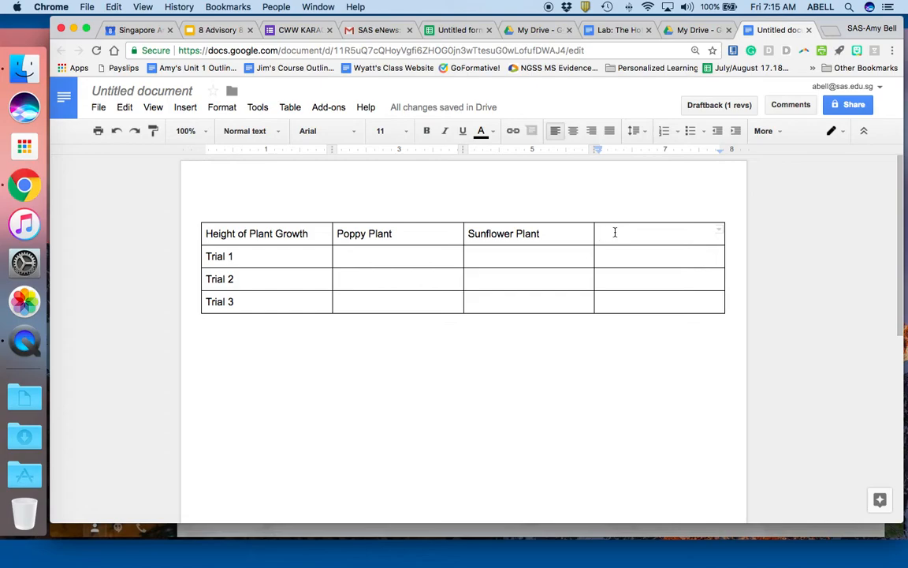
pyautogui.write('Marigold Plant')
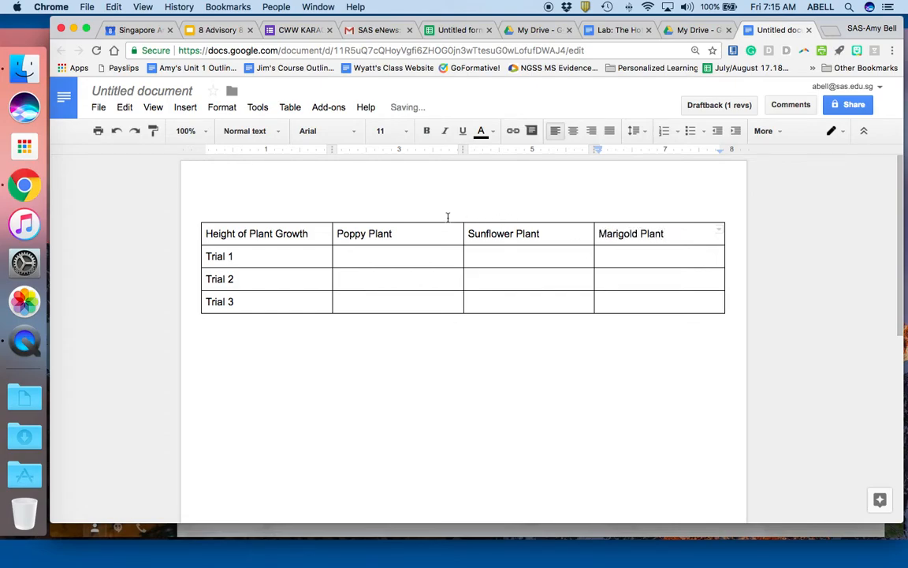
# - Try narrowing the table's first column, and widen it back to about its original width
pyautogui.moveTo(332, 229); pyautogui.dragTo(281, 232)
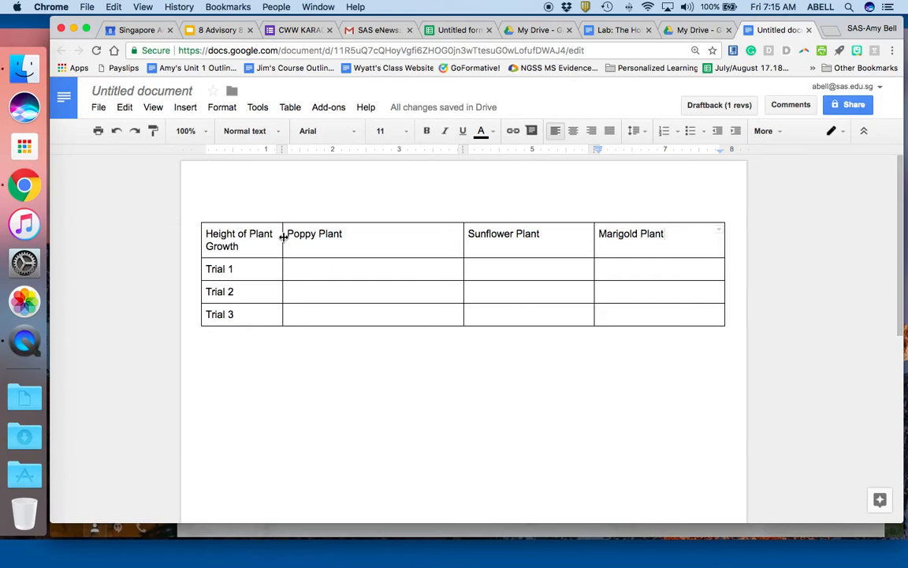
pyautogui.moveTo(283, 235); pyautogui.dragTo(335, 234)
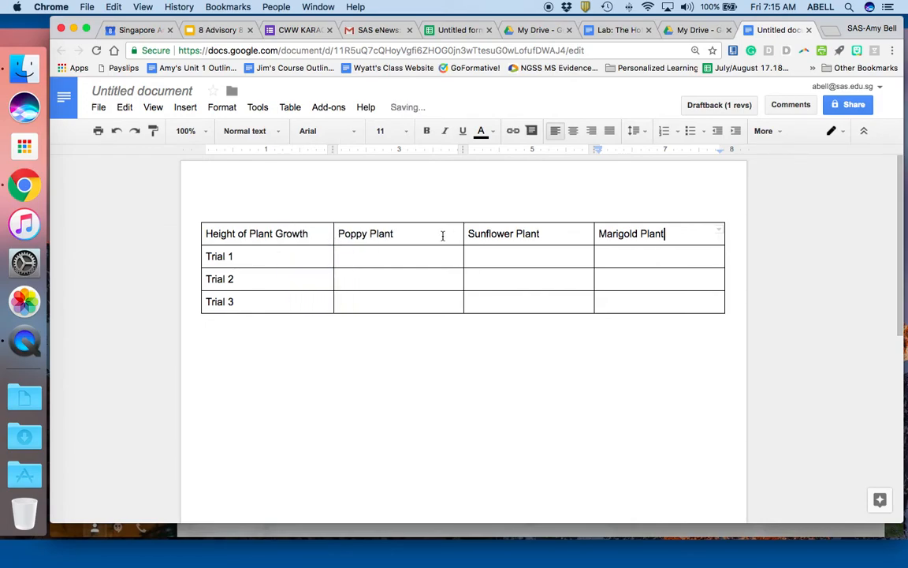
pyautogui.click(354, 254)
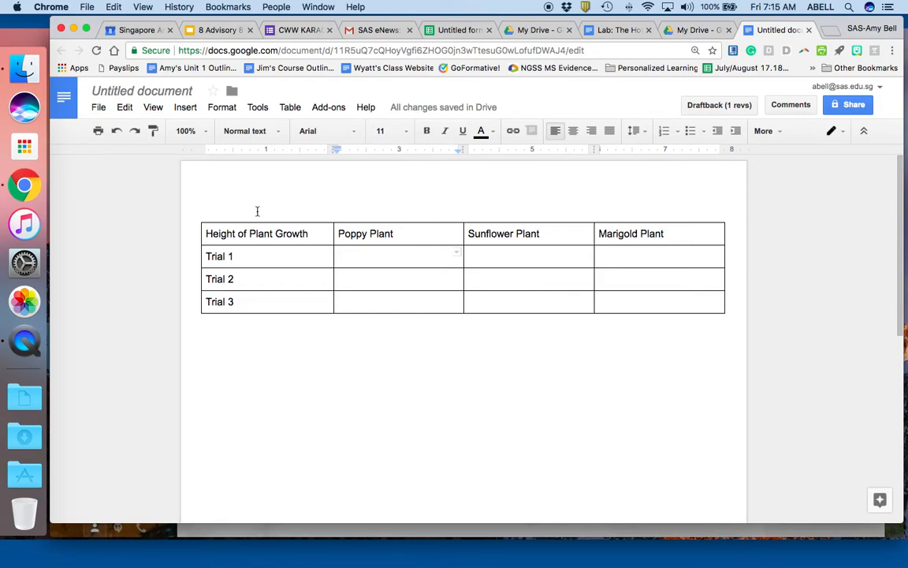
# - In the "Lab: The Hot Water Problem" document, insert a 4 x 4 table beneath the Data Table instructions
pyautogui.click(607, 30)
pyautogui.scroll(-1, 482, 299)
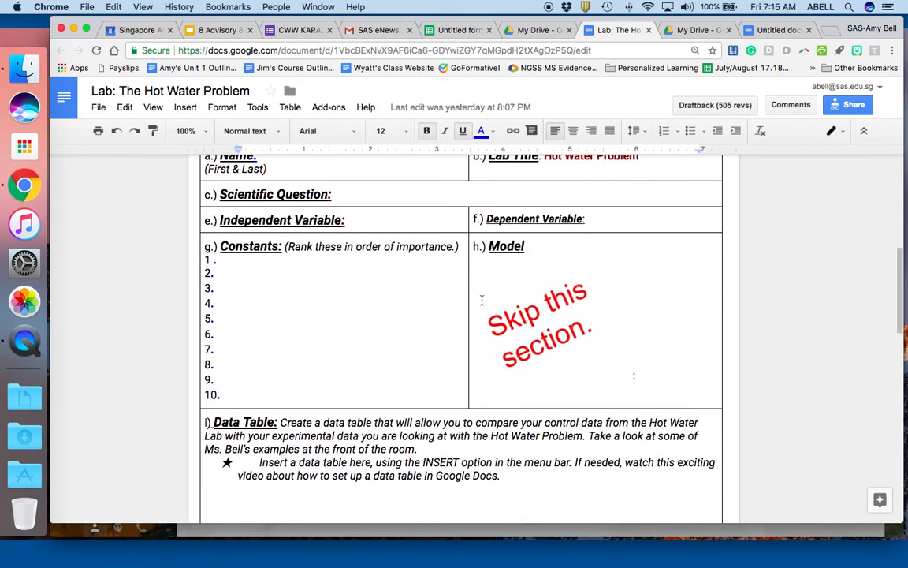
pyautogui.scroll(-4, 482, 299)
pyautogui.scroll(-3, 481, 300)
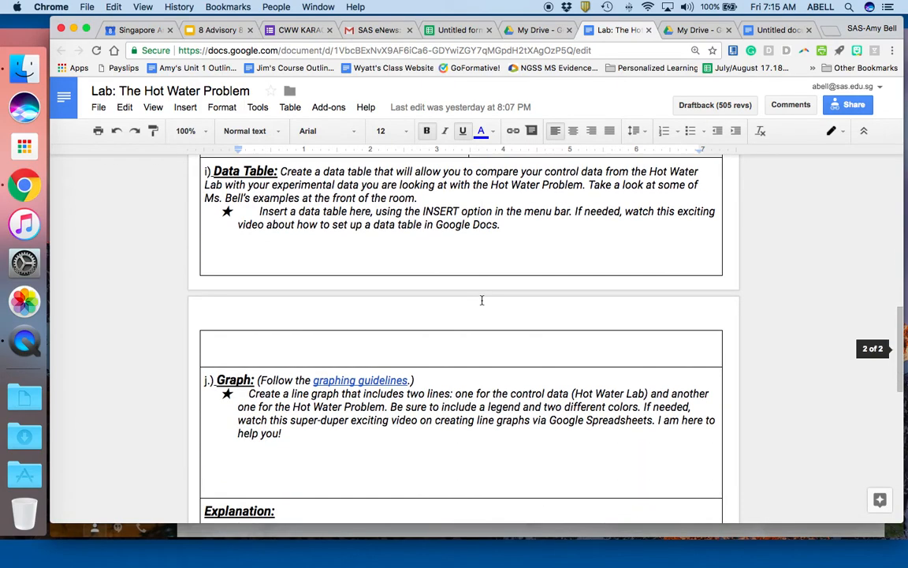
pyautogui.click(341, 250)
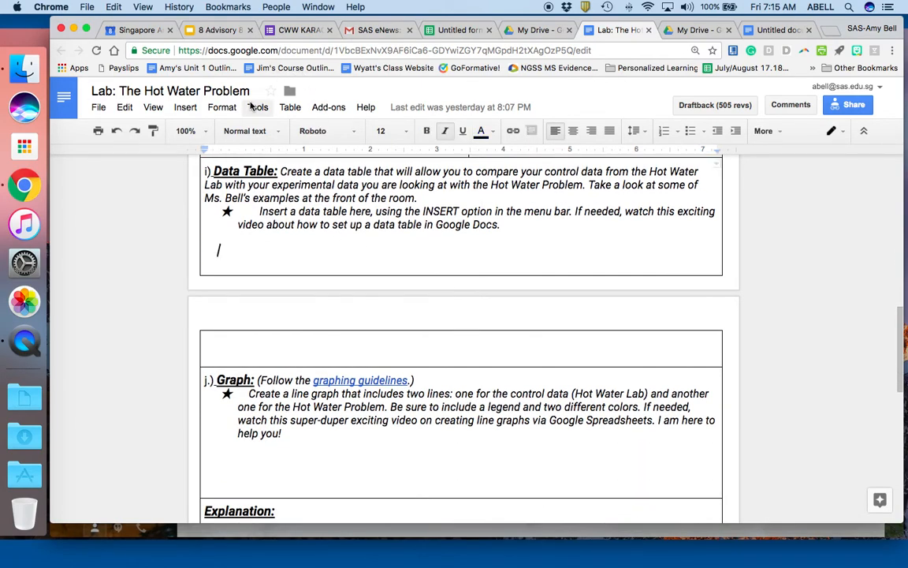
pyautogui.click(290, 107)
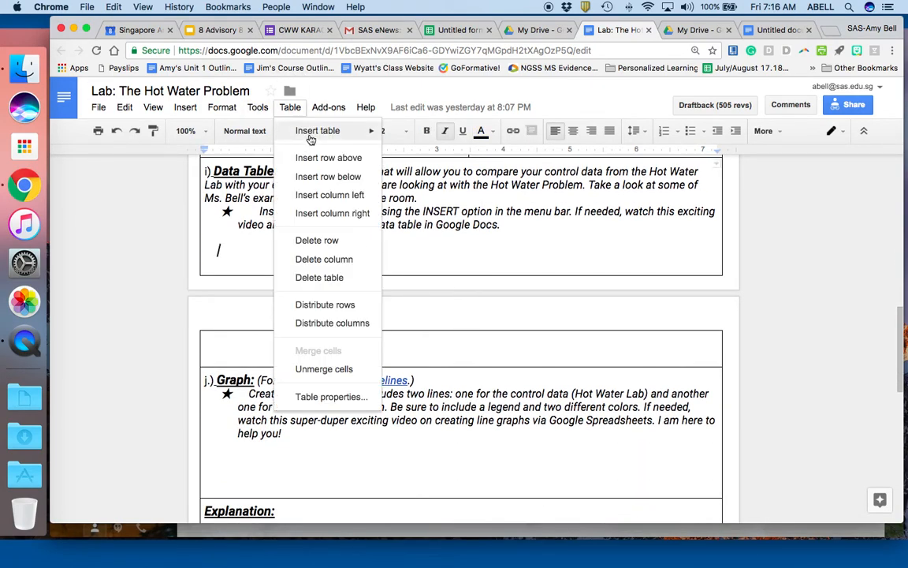
pyautogui.moveTo(379, 136)
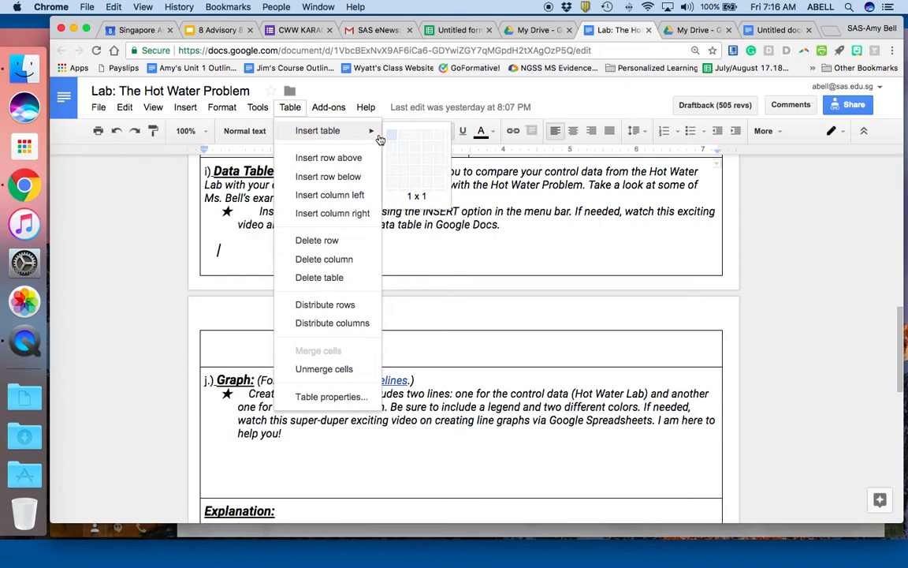
pyautogui.click(435, 174)
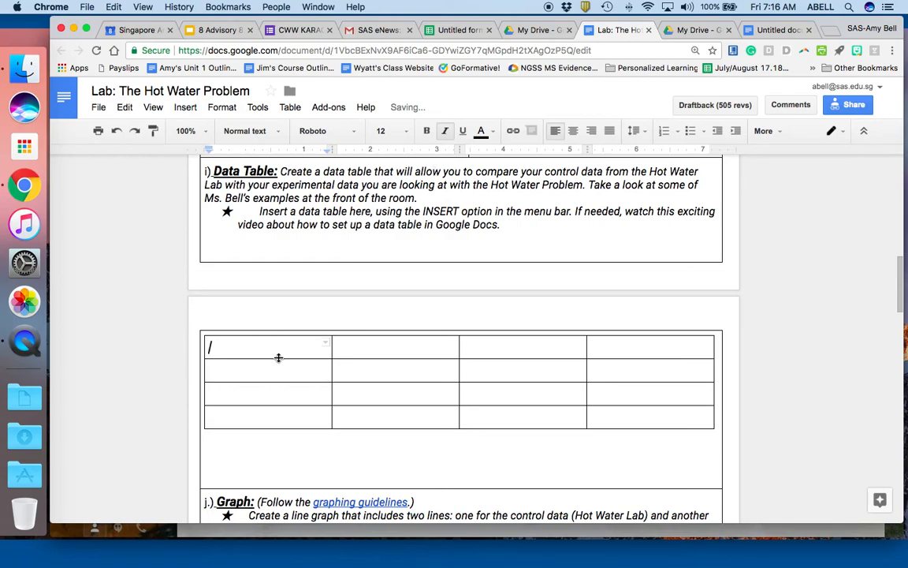
# - Delete the top row of the new data table
pyautogui.moveTo(222, 352); pyautogui.dragTo(597, 350)
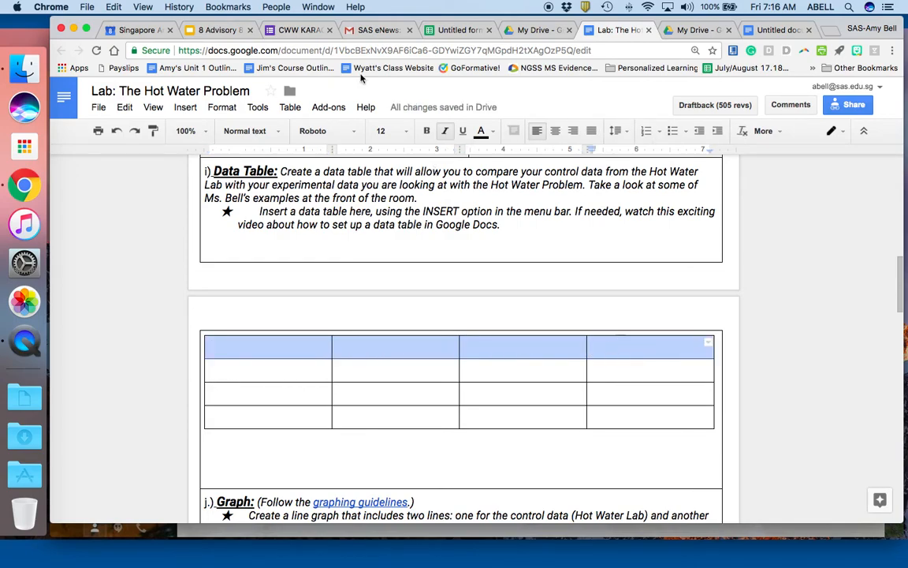
pyautogui.click(298, 110)
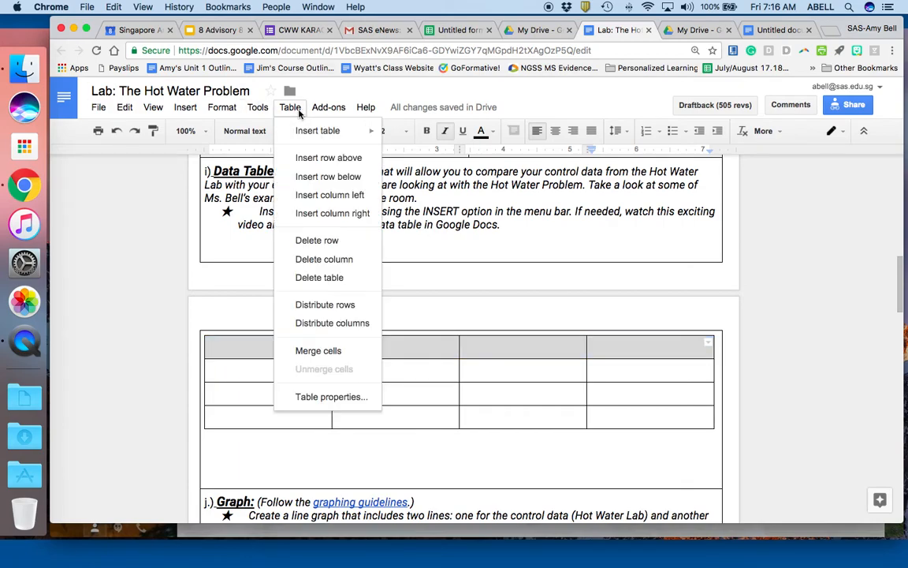
pyautogui.click(304, 183)
# - Insert a column to the right of the data table's first column
pyautogui.click(241, 346)
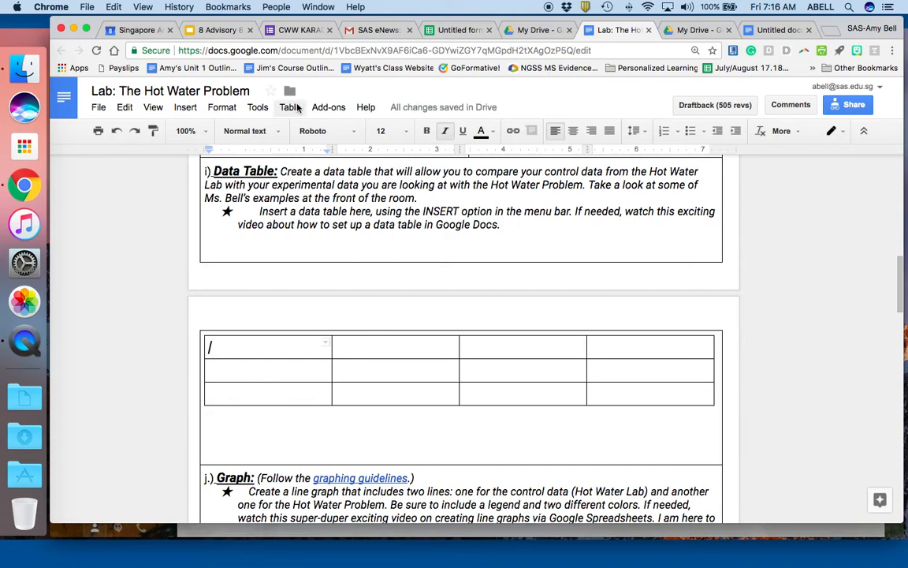
pyautogui.click(291, 107)
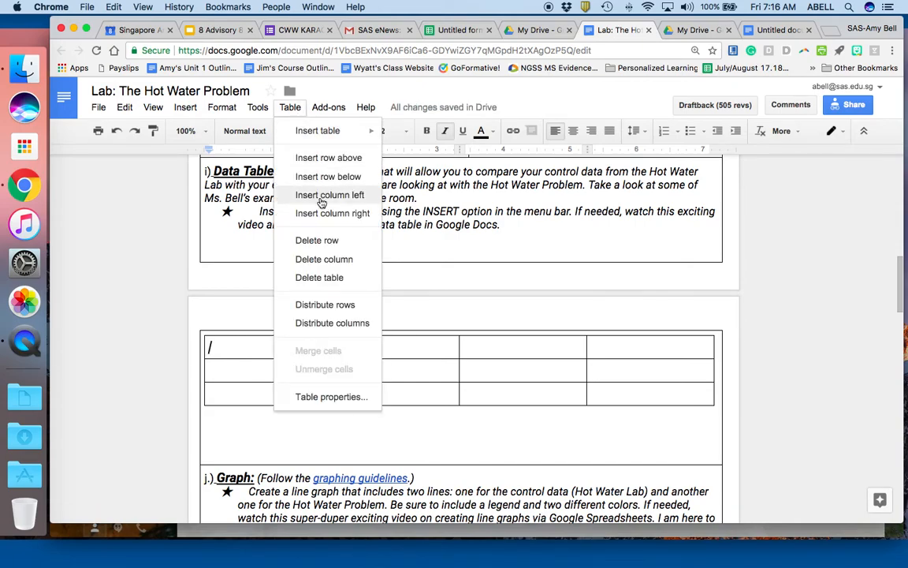
pyautogui.click(323, 214)
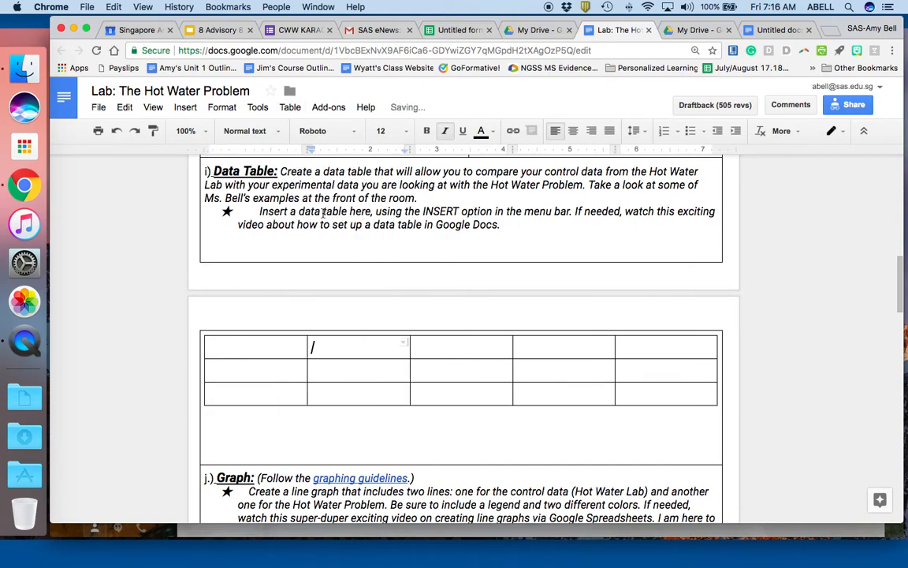
# - Delete the whole nested data table and undo the deletion
pyautogui.moveTo(276, 351); pyautogui.dragTo(640, 405)
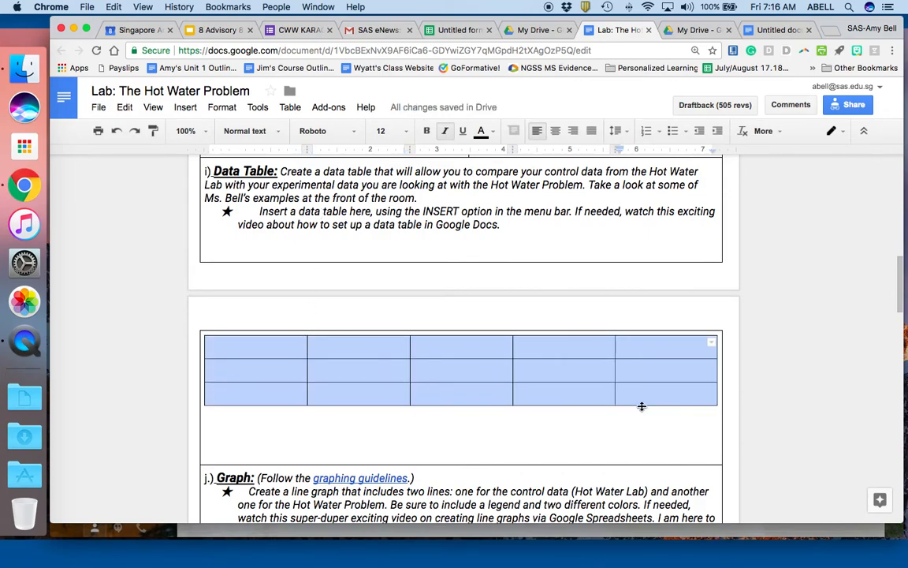
pyautogui.click(286, 109)
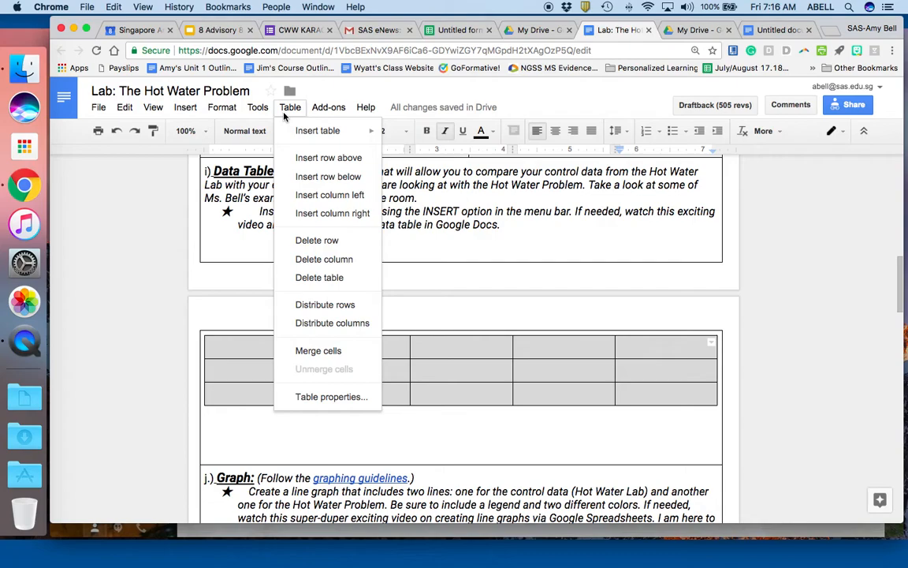
pyautogui.click(309, 280)
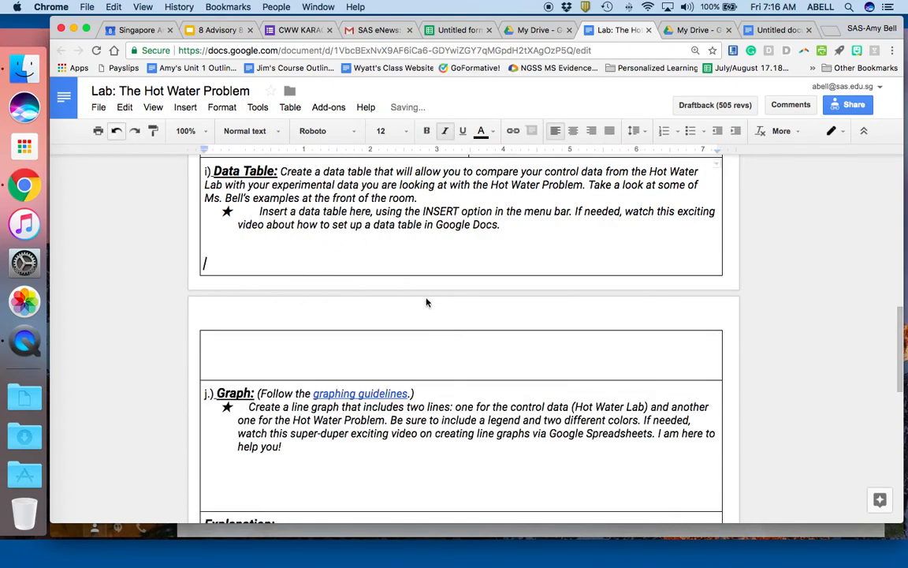
pyautogui.click(117, 133)
# - Merge the four top-row cells in the second to fifth columns of the data table into one cell
pyautogui.click(290, 347)
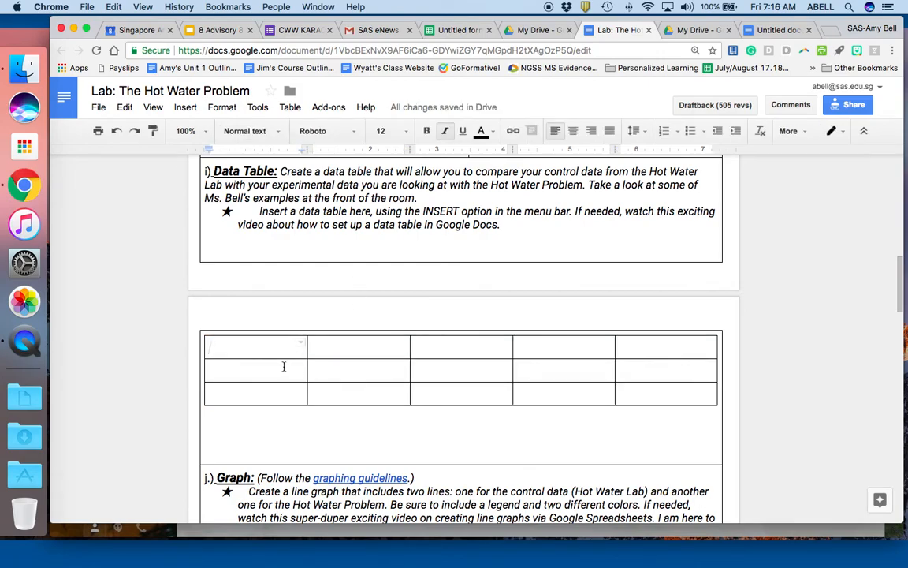
pyautogui.moveTo(344, 351); pyautogui.dragTo(641, 349)
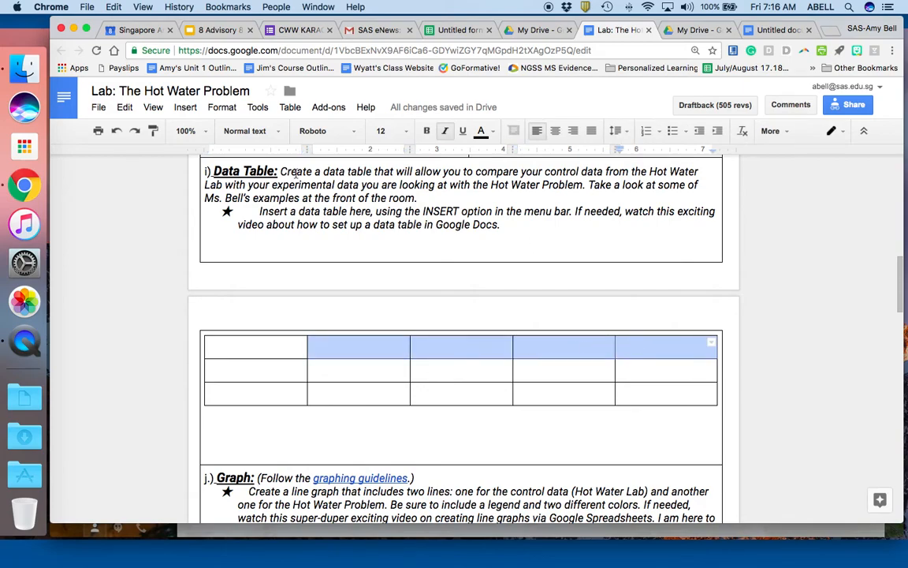
pyautogui.click(290, 108)
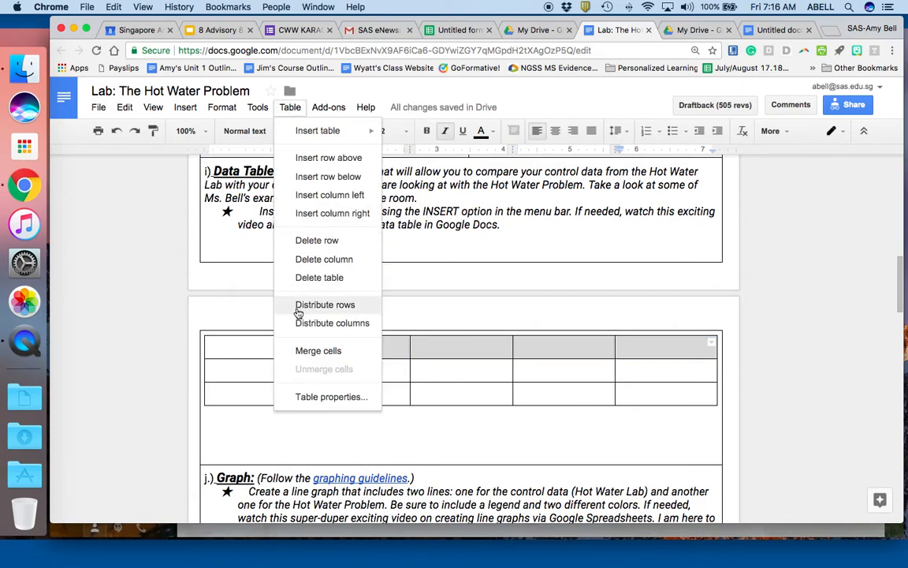
pyautogui.click(279, 350)
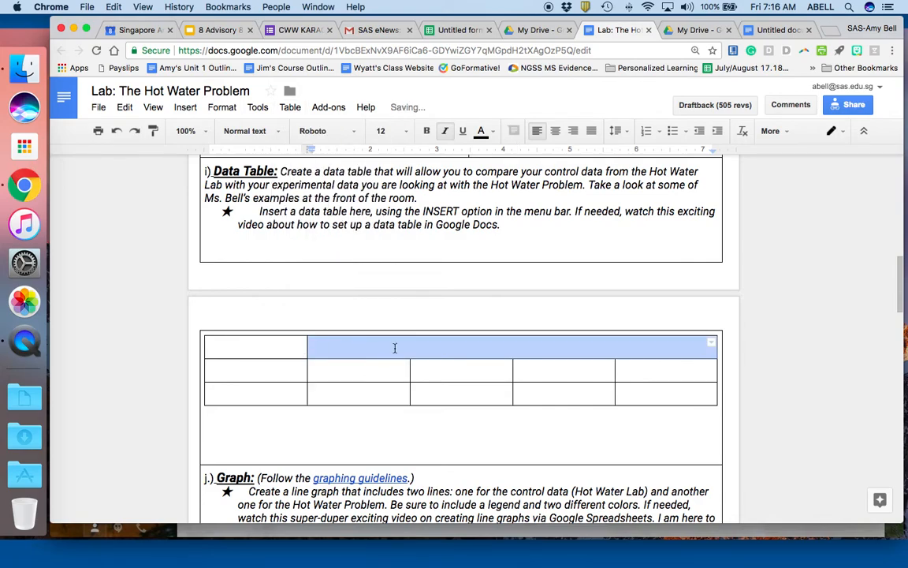
pyautogui.click(395, 348)
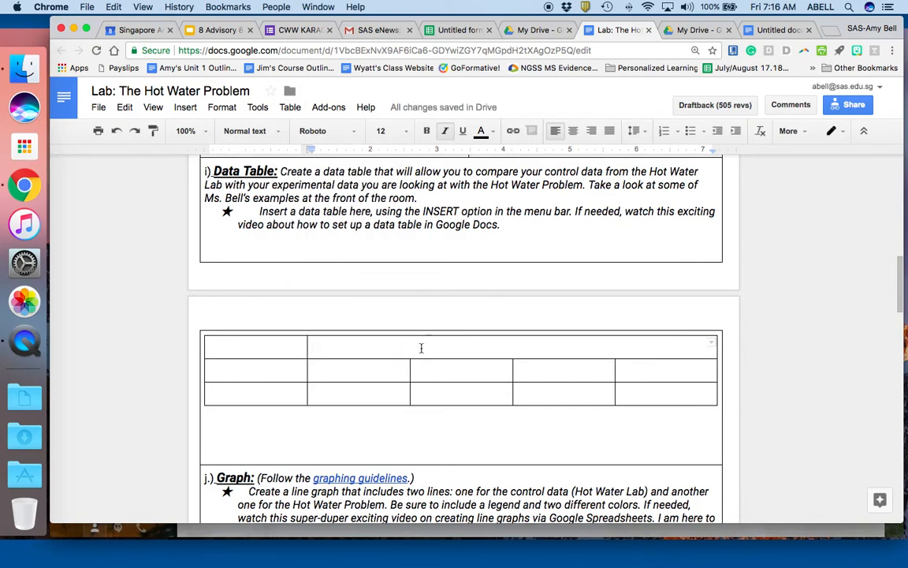
pyautogui.moveTo(313, 348); pyautogui.dragTo(574, 352)
pyautogui.click(385, 370)
pyautogui.click(443, 371)
pyautogui.click(569, 371)
pyautogui.click(645, 372)
# - Select the data table's first two columns together with the merged header cell and bring up the table commands
pyautogui.click(229, 341)
pyautogui.moveTo(205, 340); pyautogui.dragTo(329, 395)
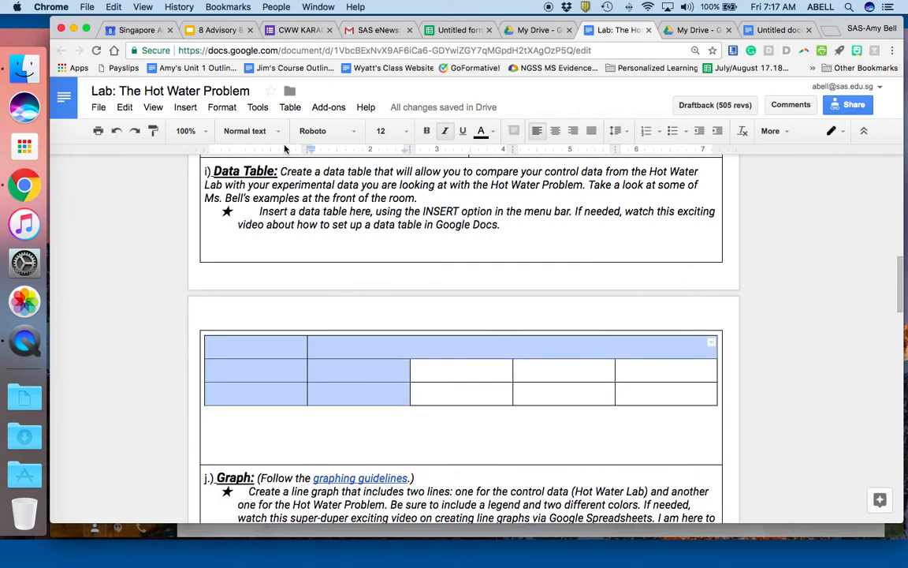
pyautogui.click(262, 107)
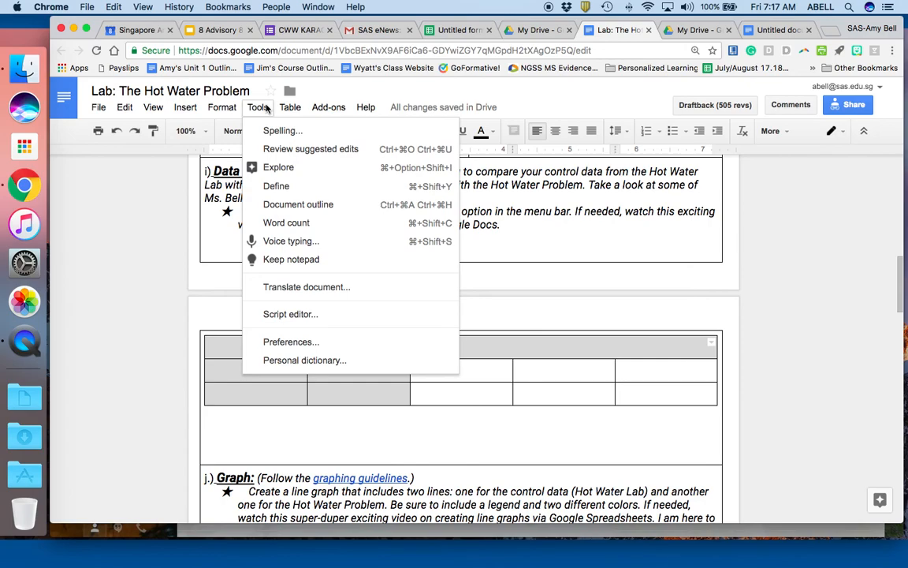
pyautogui.moveTo(288, 111)
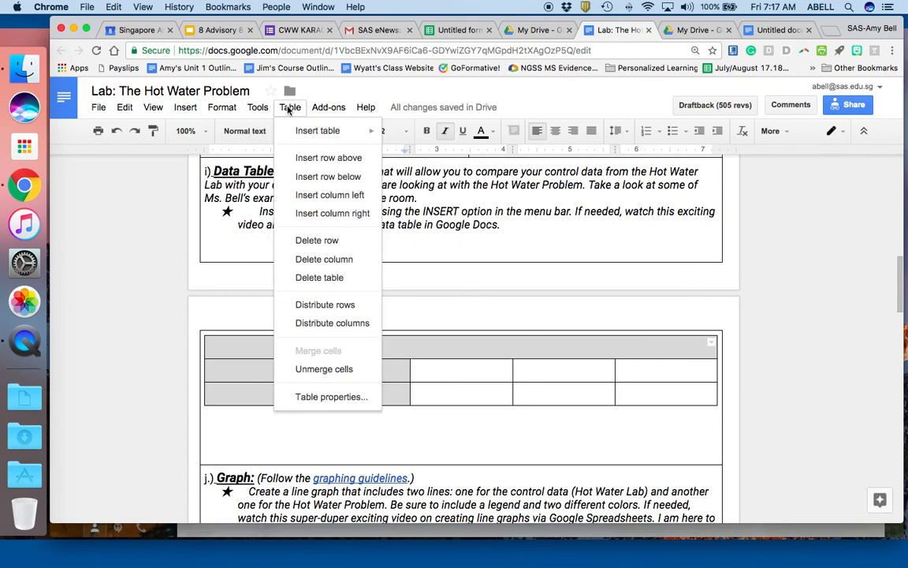